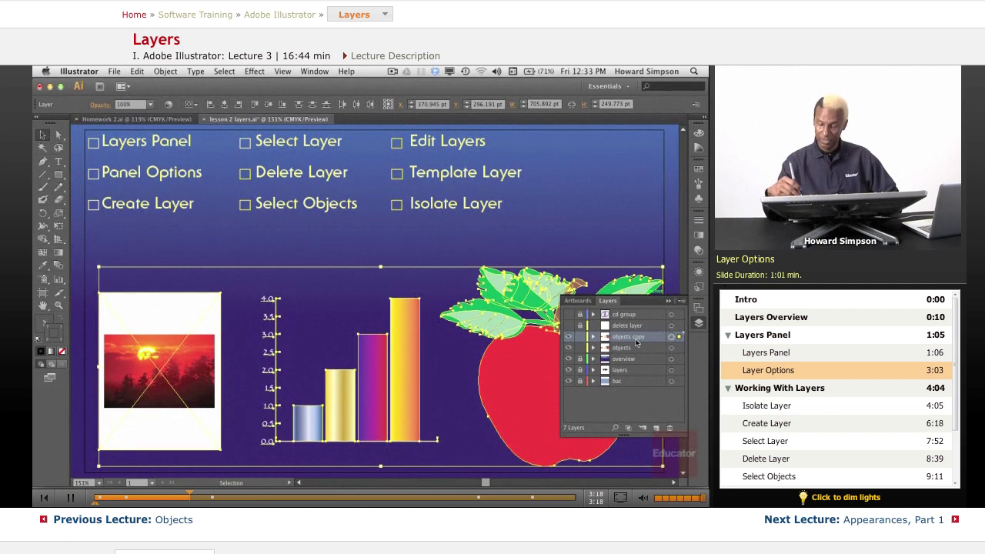
Open Layer Options for the 'objects copy' layer and uncheck Preview.
click(680, 301)
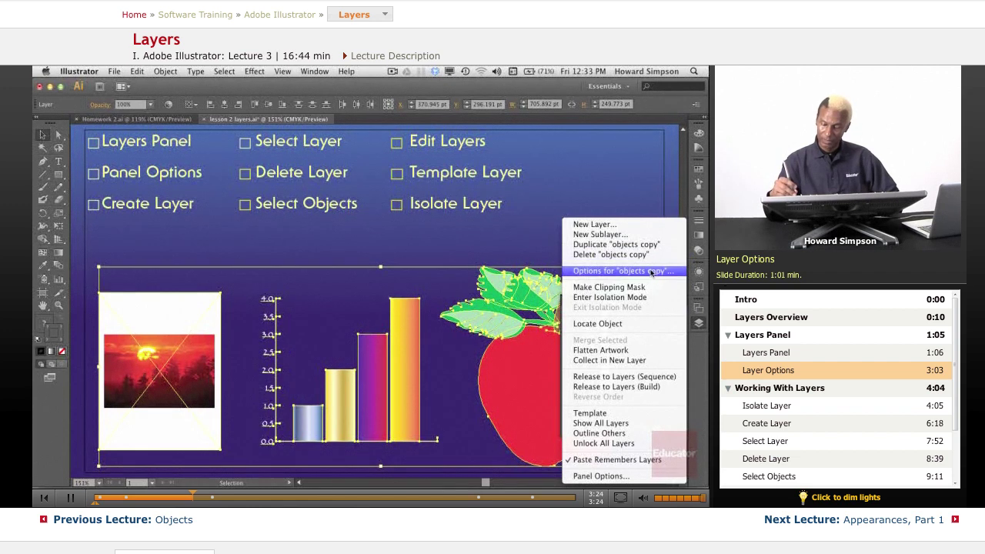
click(642, 274)
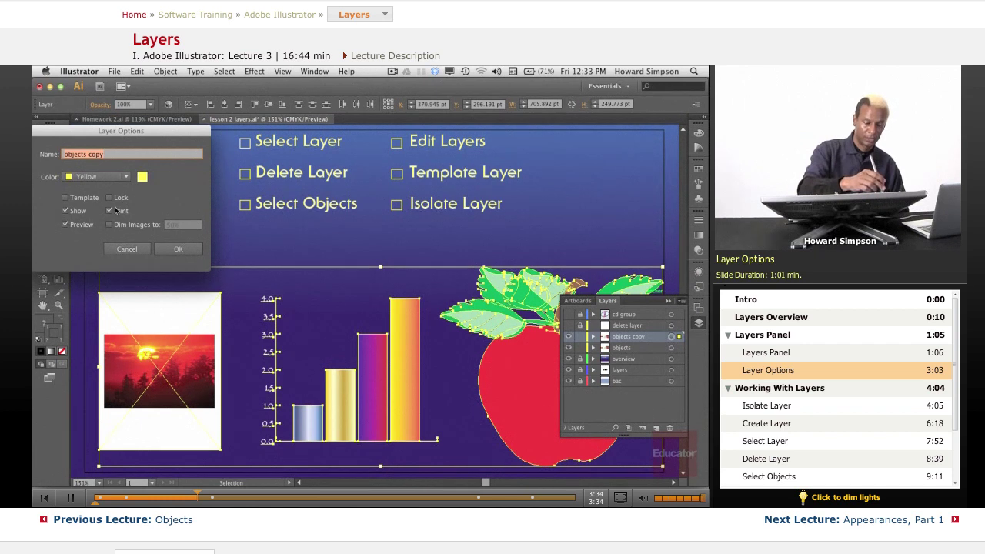
click(65, 225)
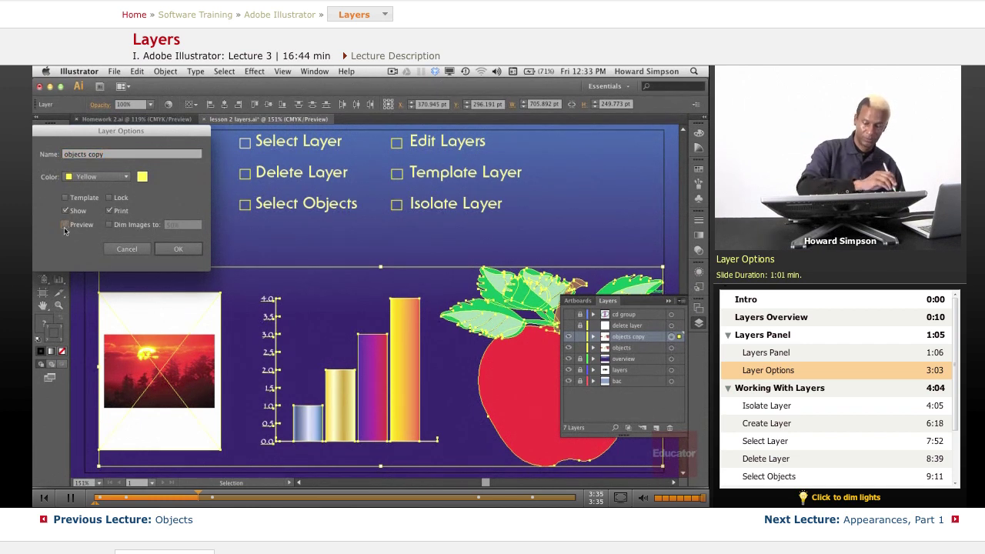
Confirm the 'objects copy' outline setting and display the 'objects' layer as outlines too.
click(177, 249)
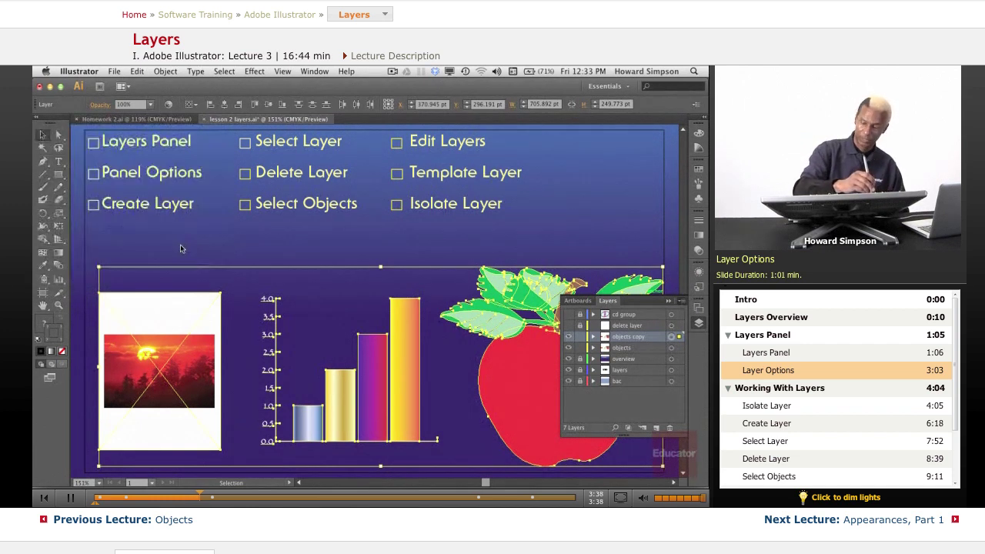
ctrl+click(569, 347)
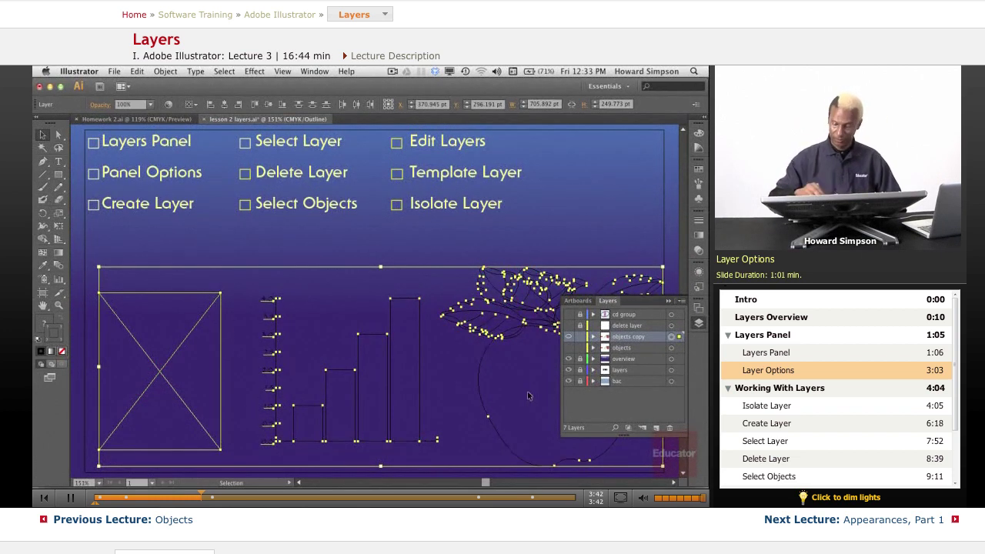